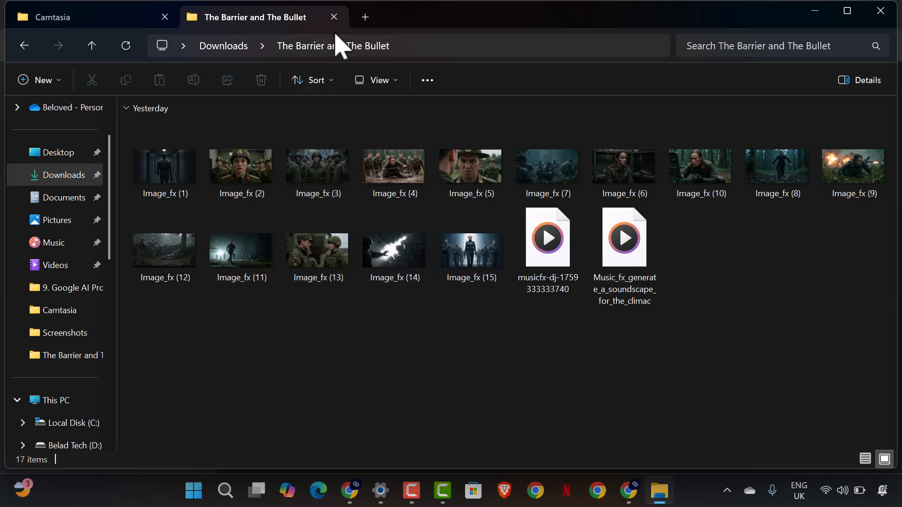
# - Switch to Chrome and change the Google Labs tool from ImageFX to MusicFX DJ
pyautogui.click(637, 496)
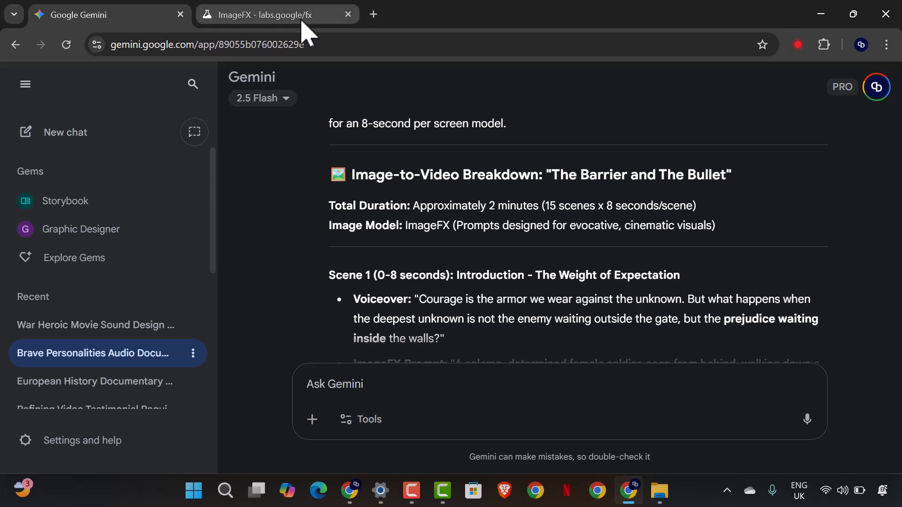
pyautogui.click(306, 33)
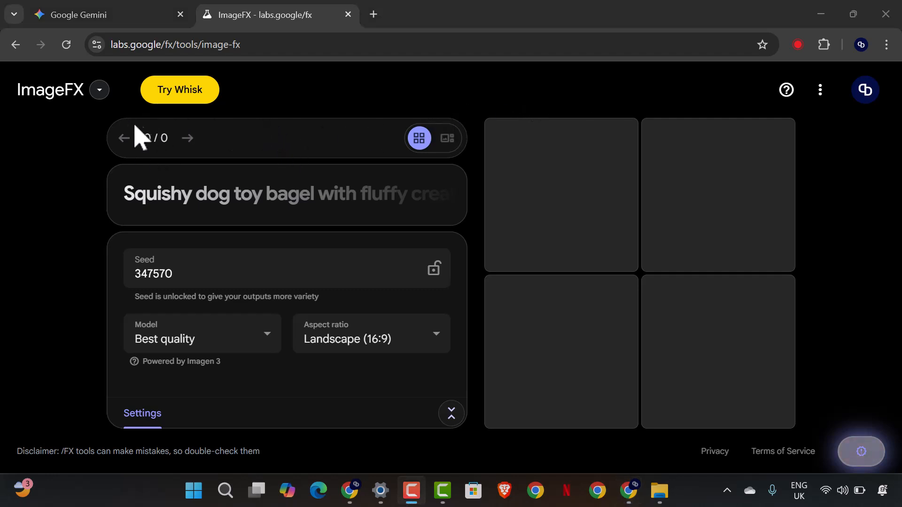
pyautogui.click(100, 92)
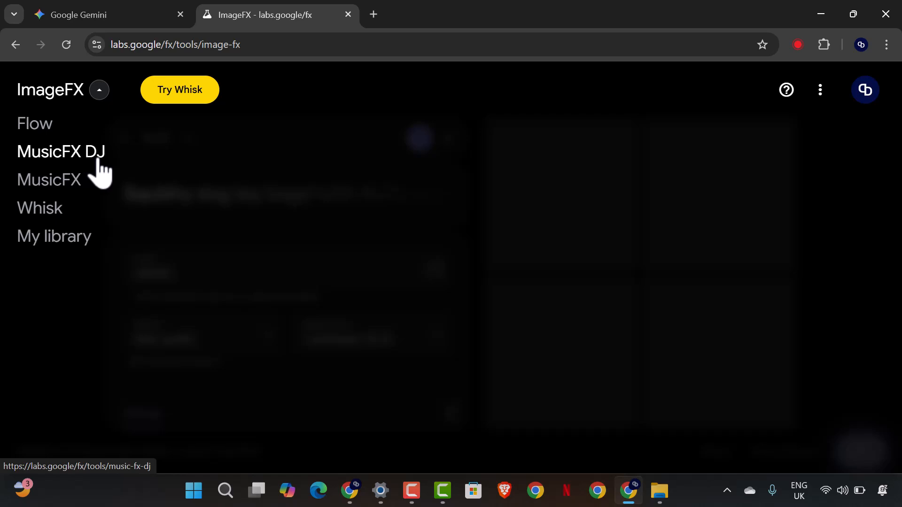
pyautogui.click(97, 162)
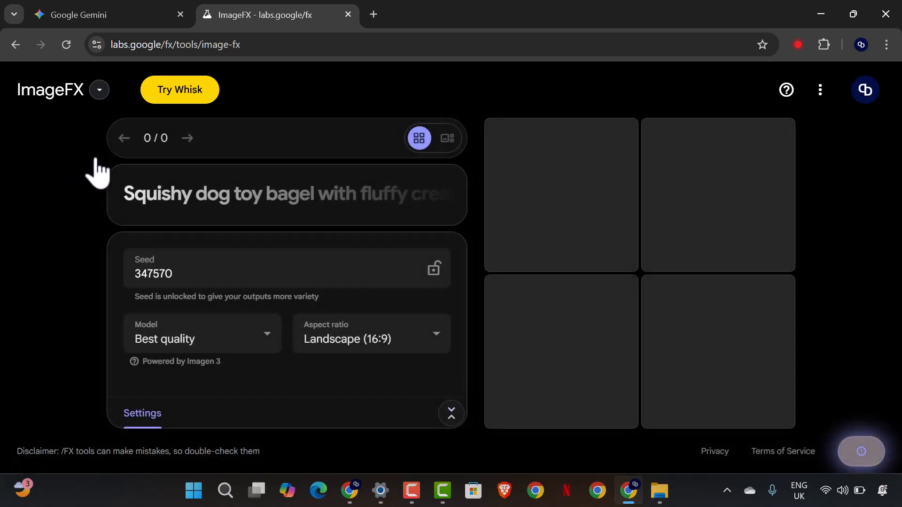
pyautogui.scroll(-3, 742, 108)
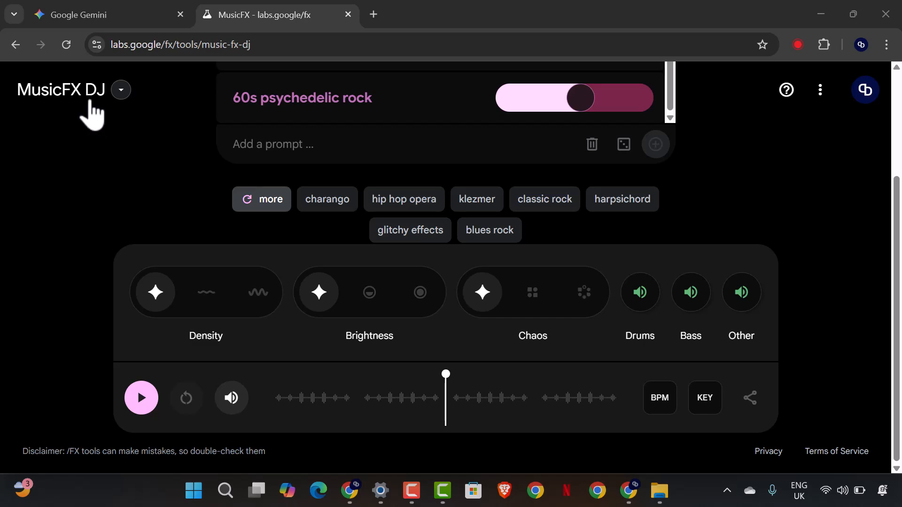
pyautogui.click(120, 91)
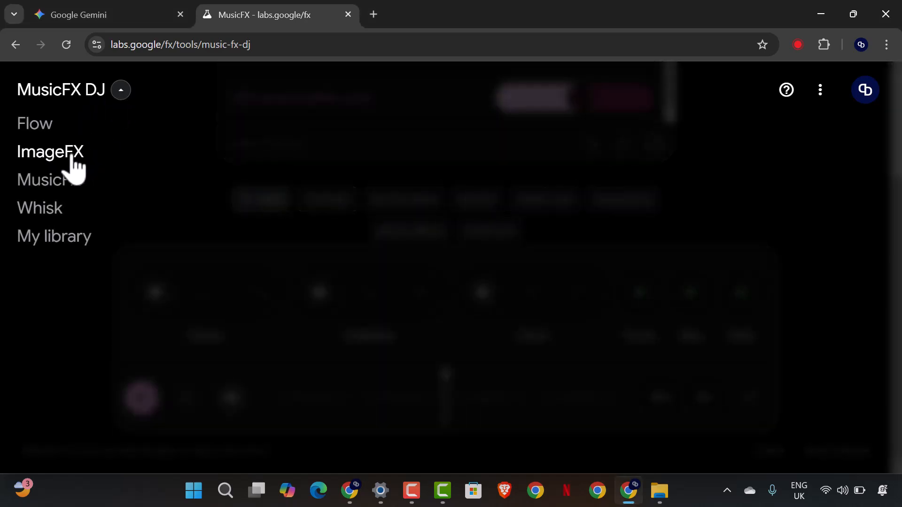
pyautogui.click(123, 186)
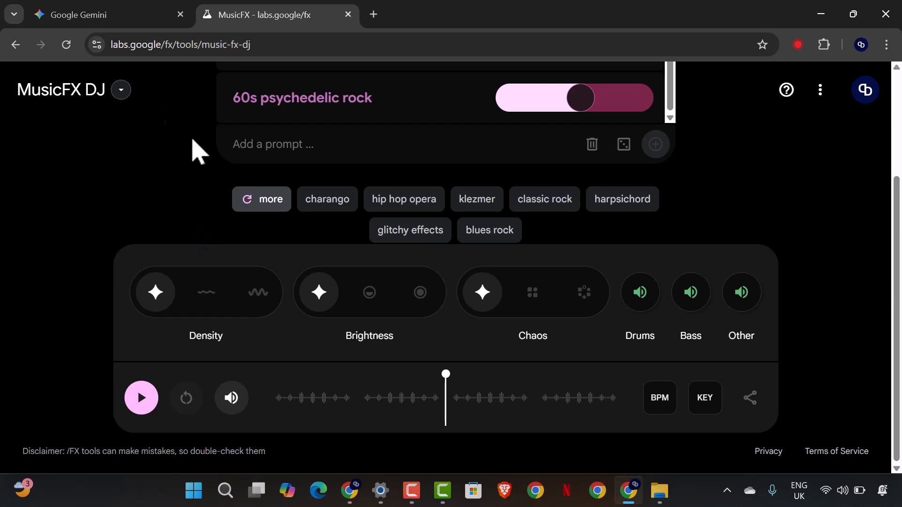
# - Draft in Gemini "Create a sound design prompt for this script, let it fit into the style and effects of this documentary", correcting the misspelled last word
pyautogui.click(100, 19)
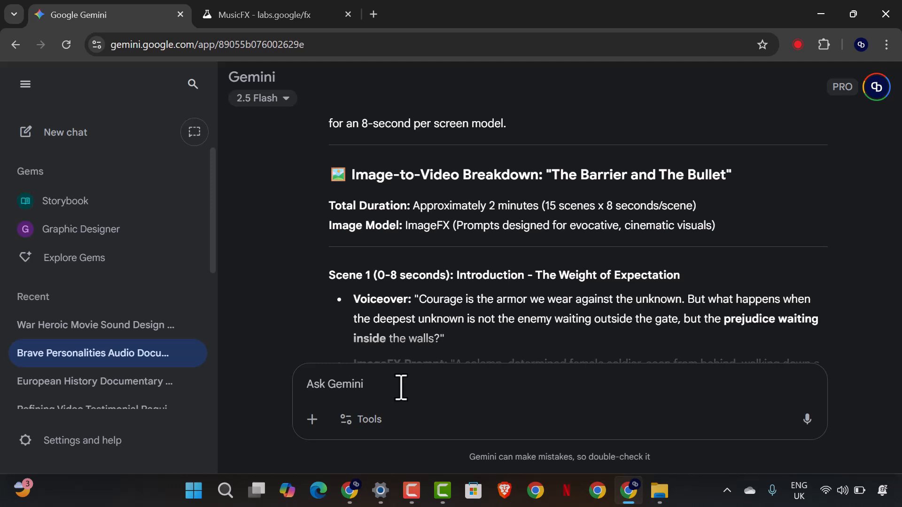
pyautogui.write('C')
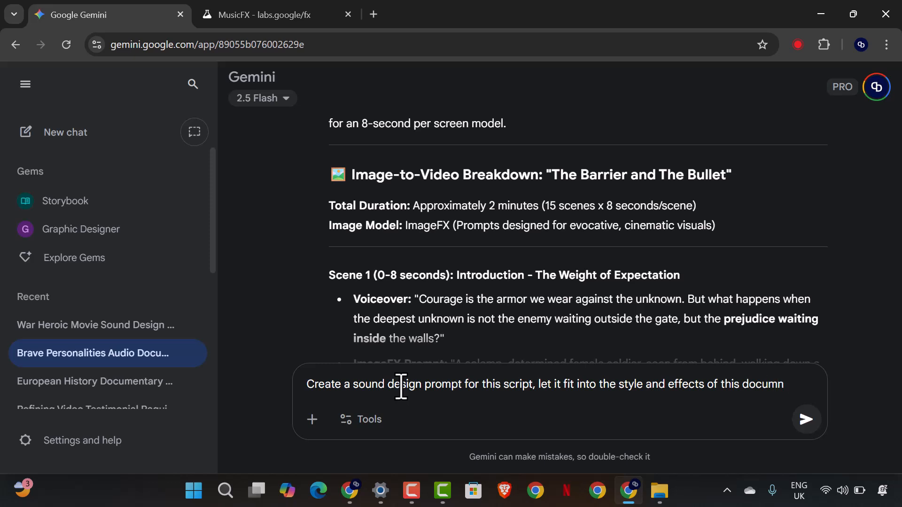
pyautogui.write('tary')
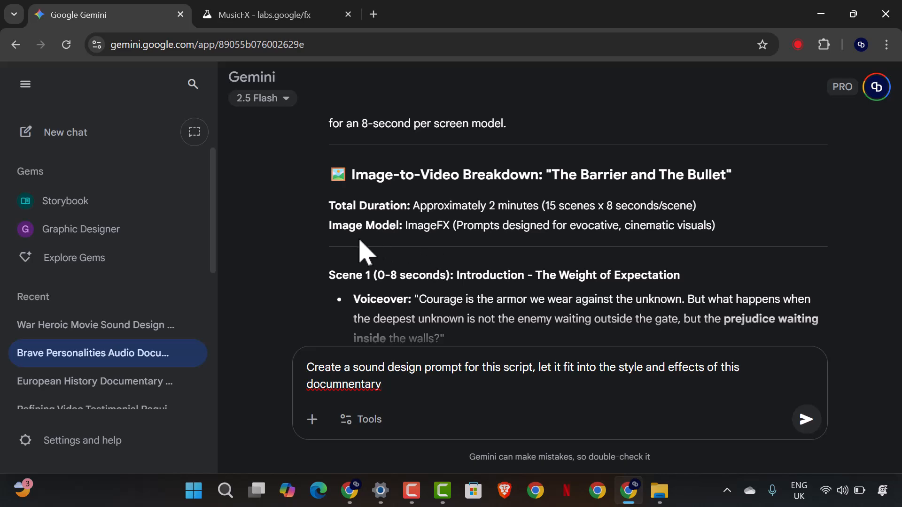
pyautogui.rightClick(377, 388)
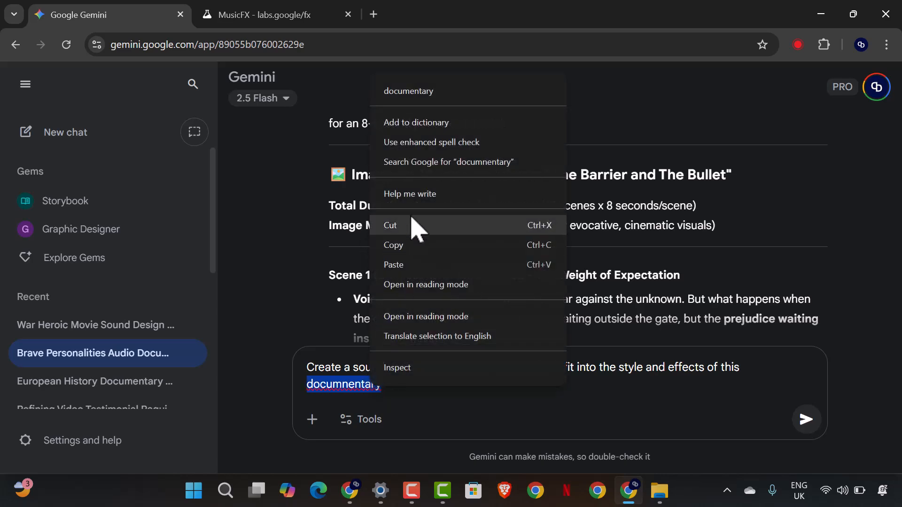
pyautogui.click(420, 92)
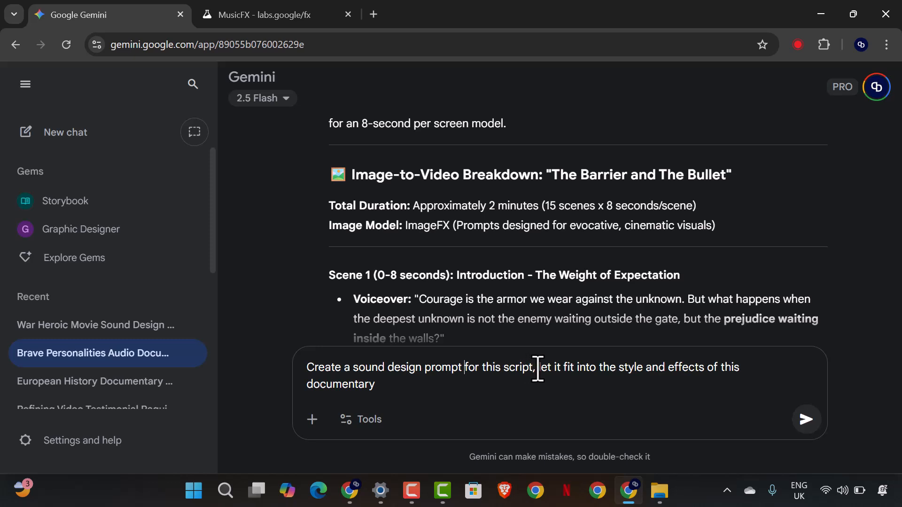
# - Insert "that I could use on MusicFX DJ," after "for this script," in the Gemini draft
pyautogui.moveTo(671, 502)
pyautogui.write('tha ')
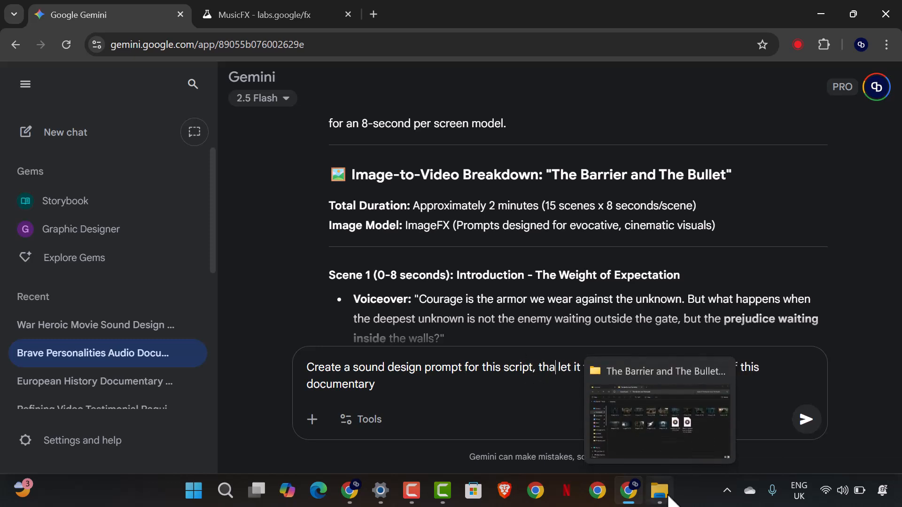
pyautogui.write('t I could us')
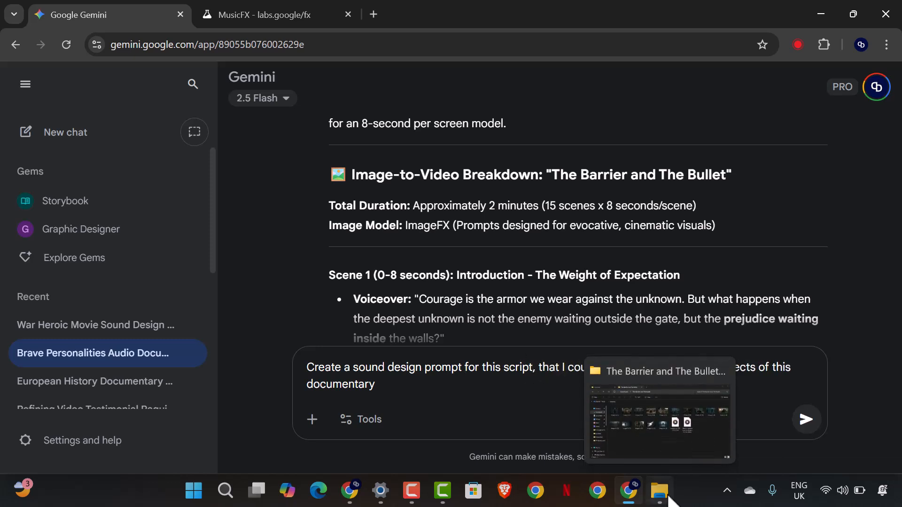
pyautogui.write('e to')
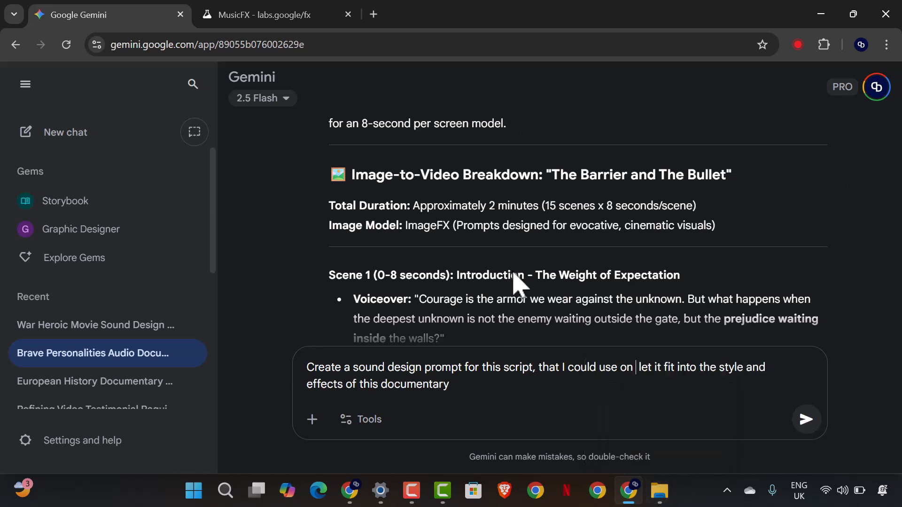
pyautogui.write('M')
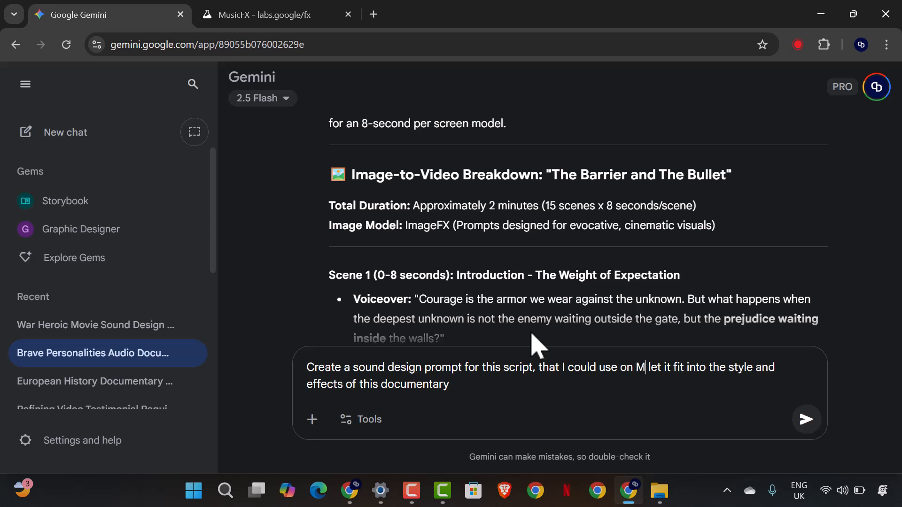
pyautogui.write('usic')
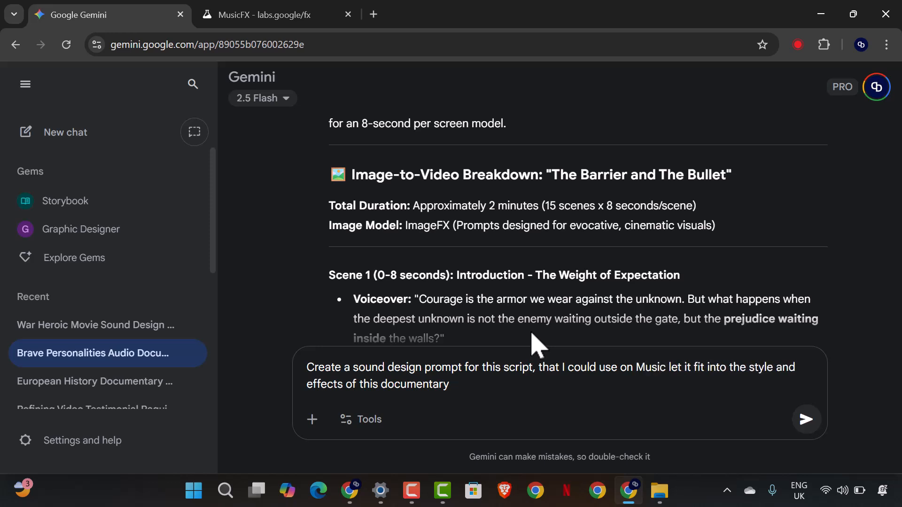
pyautogui.write('FX D')
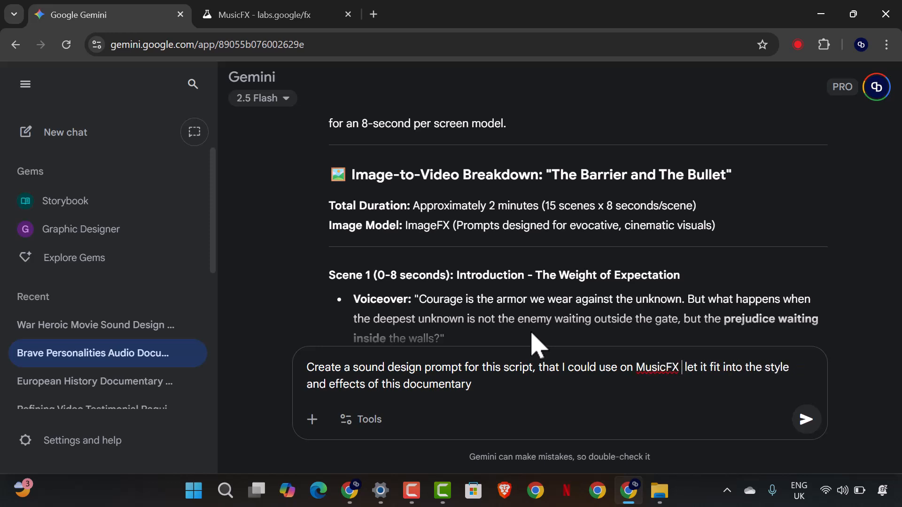
pyautogui.write('J ')
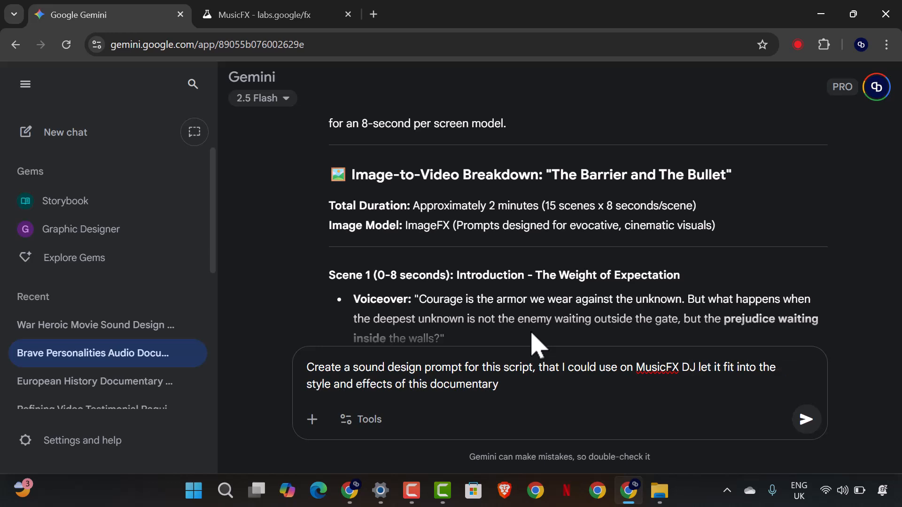
pyautogui.write(',')
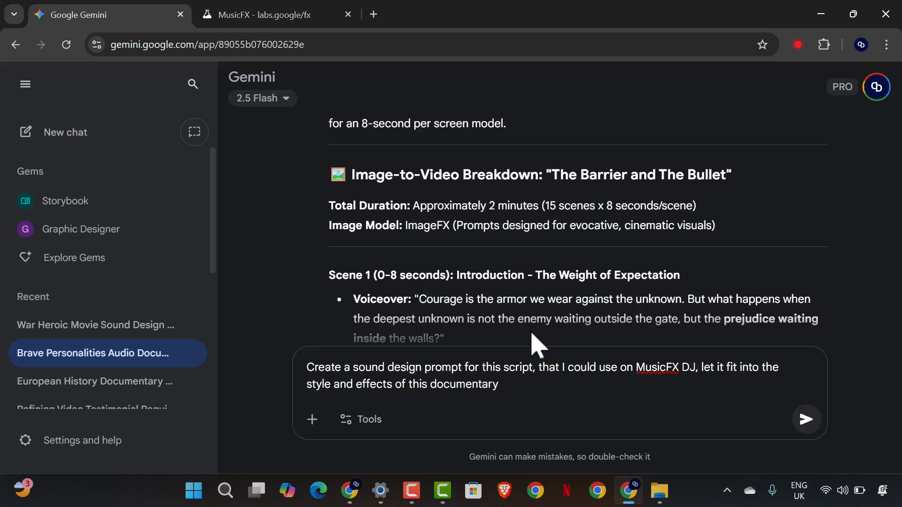
# - Clear all the default prompts in MusicFX DJ, leaving the prompt field ready for entry
pyautogui.click(250, 10)
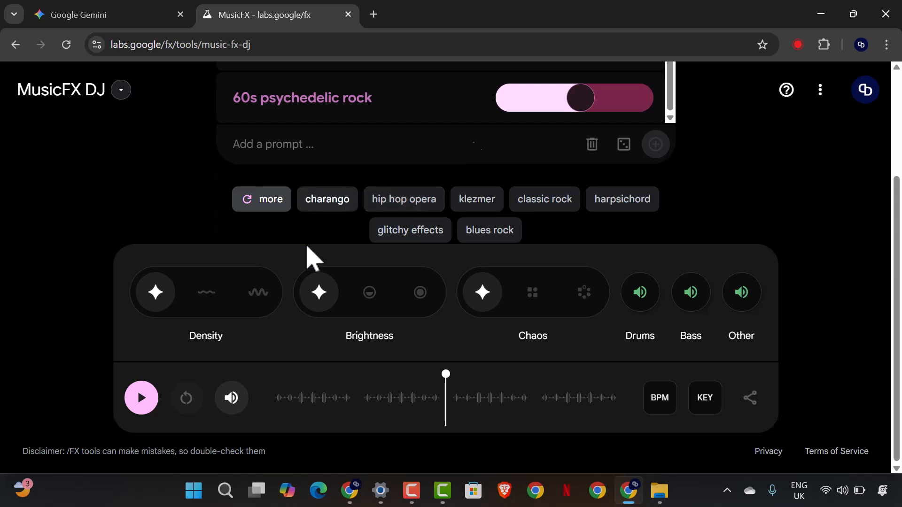
pyautogui.scroll(3, 304, 239)
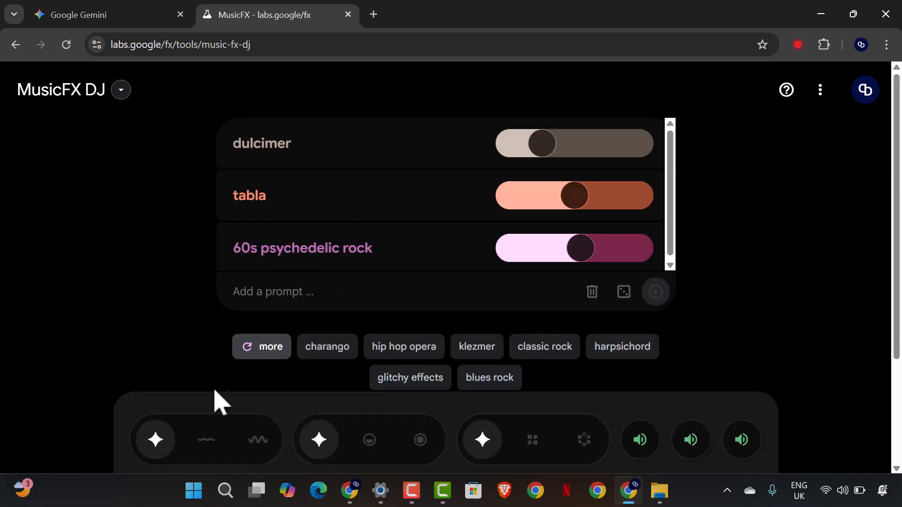
pyautogui.click(593, 300)
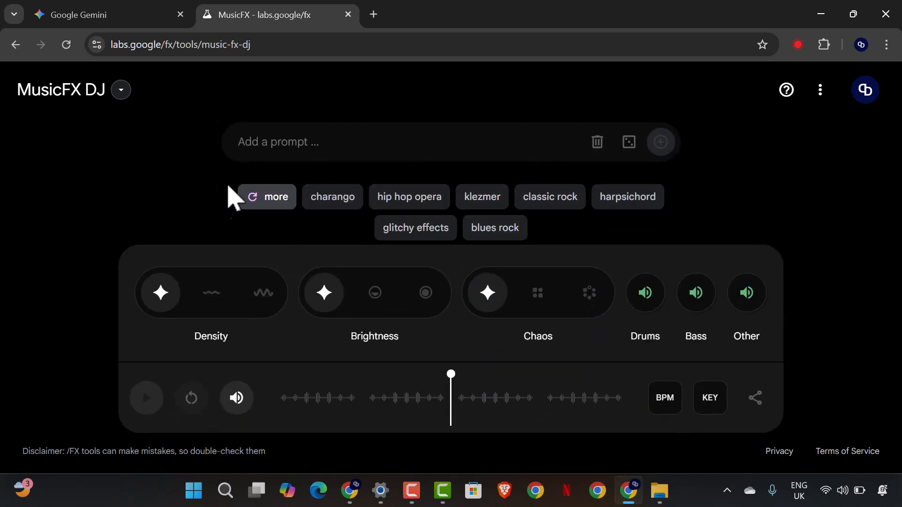
pyautogui.click(283, 147)
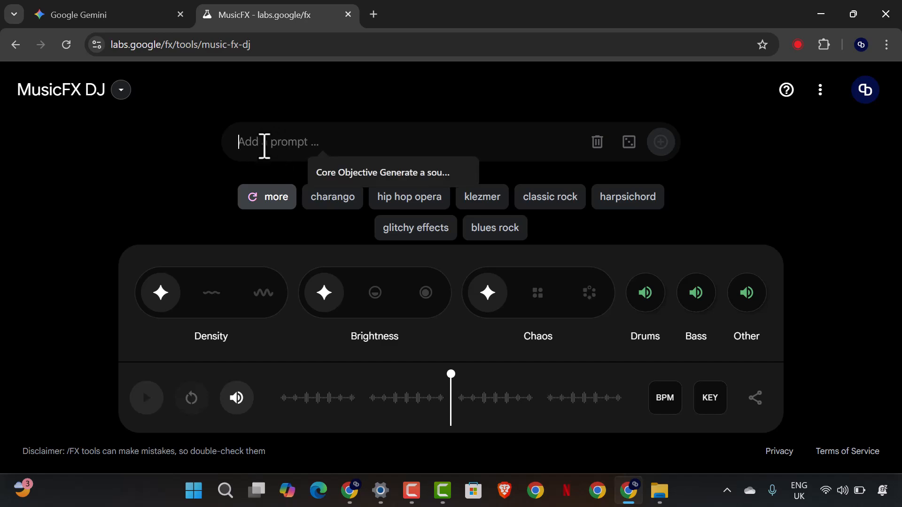
# - Submit the drafted sound design request in Gemini and review the generated prompt
pyautogui.click(115, 15)
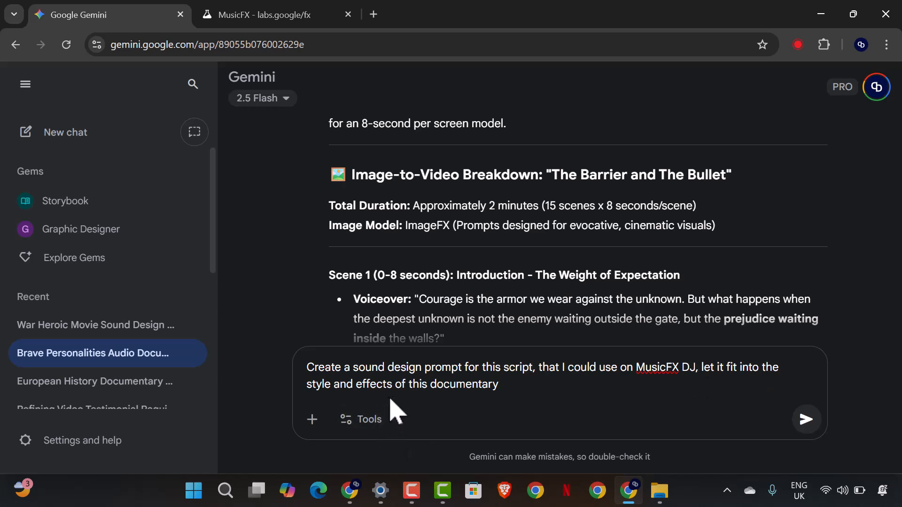
pyautogui.click(805, 423)
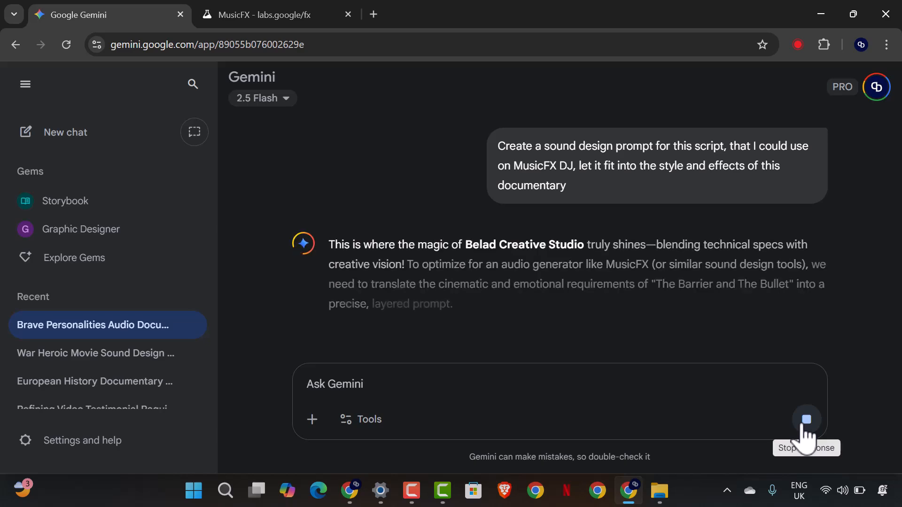
pyautogui.scroll(-10, 644, 249)
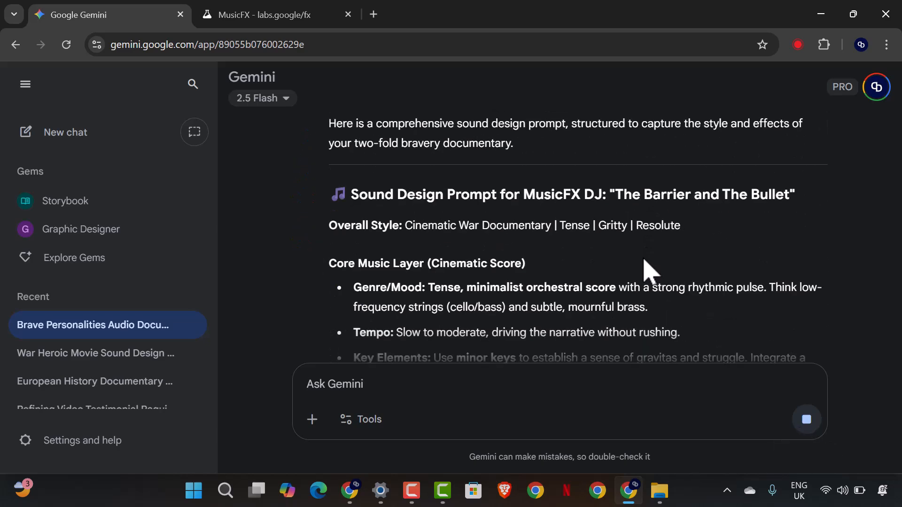
pyautogui.scroll(2, 642, 253)
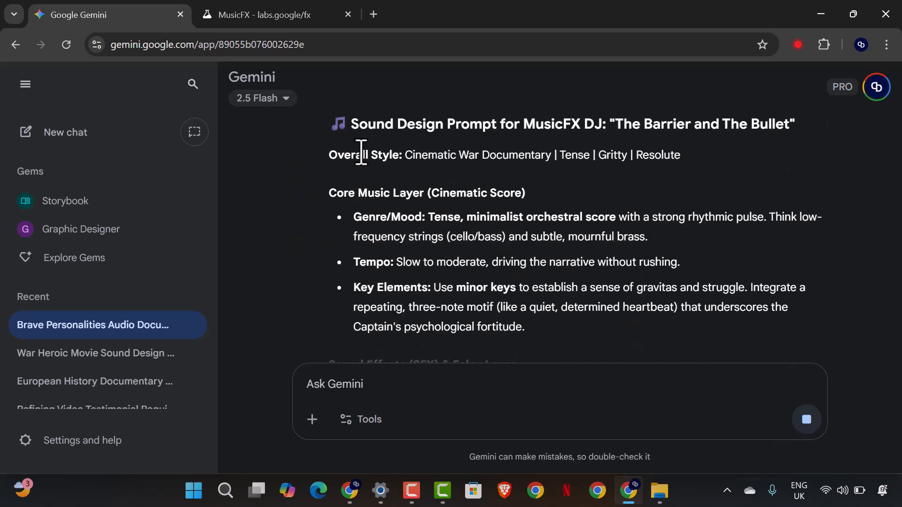
# - Copy the generated sound design text in Gemini from "Overall Style" through "major-key triumph."
pyautogui.moveTo(329, 158); pyautogui.dragTo(345, 191)
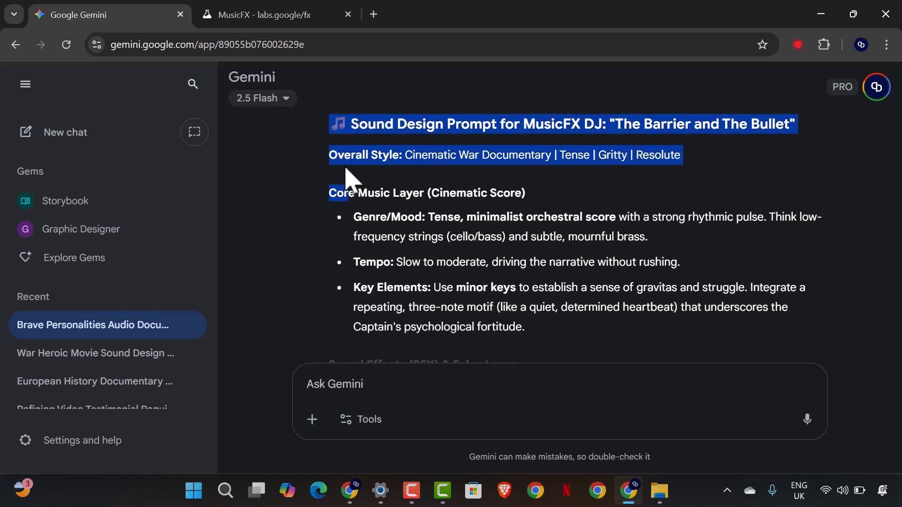
pyautogui.click(333, 161)
pyautogui.moveTo(334, 161); pyautogui.dragTo(645, 239)
pyautogui.rightClick(564, 224)
pyautogui.click(568, 232)
# - Paste the copied sound design text into MusicFX DJ and add it as a prompt
pyautogui.click(296, 11)
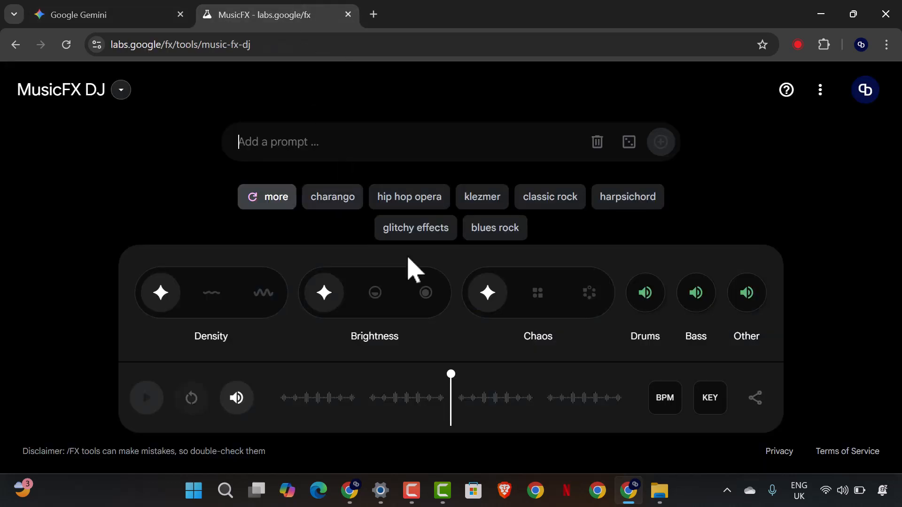
pyautogui.click(310, 142)
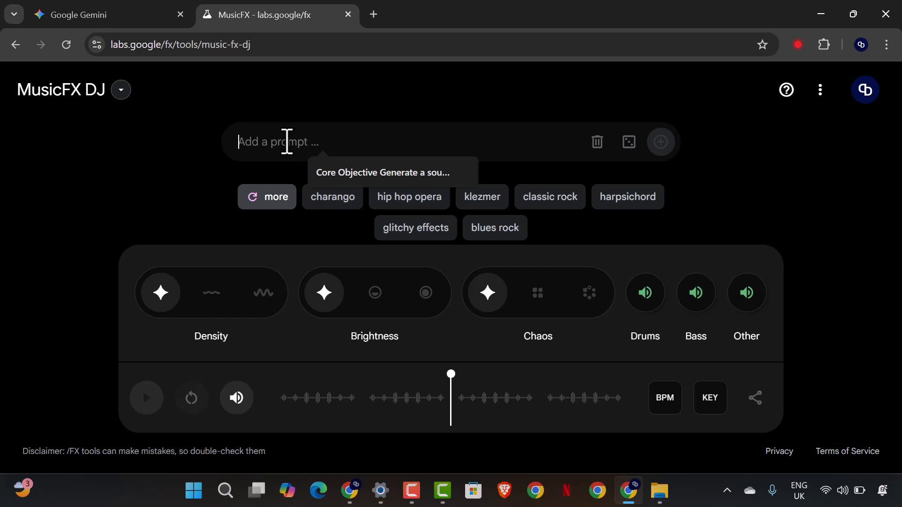
pyautogui.hotkey('ctrl', 'v')
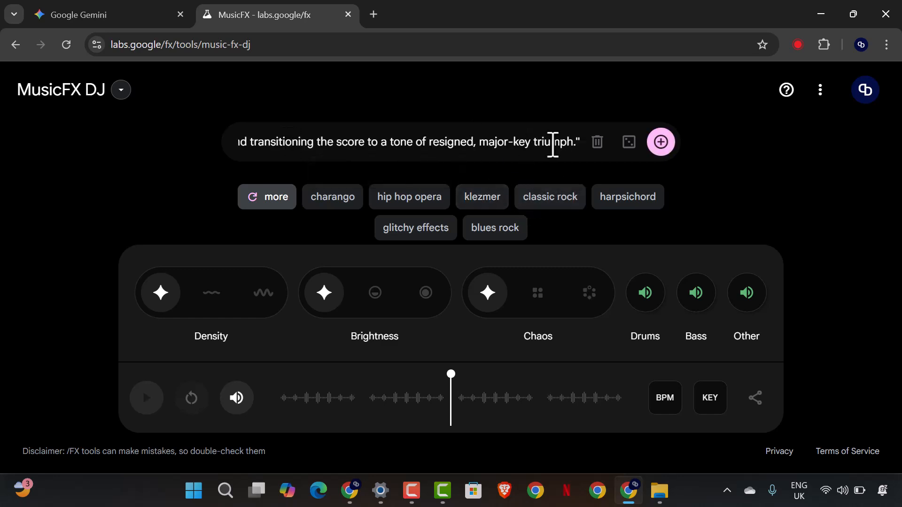
pyautogui.click(662, 151)
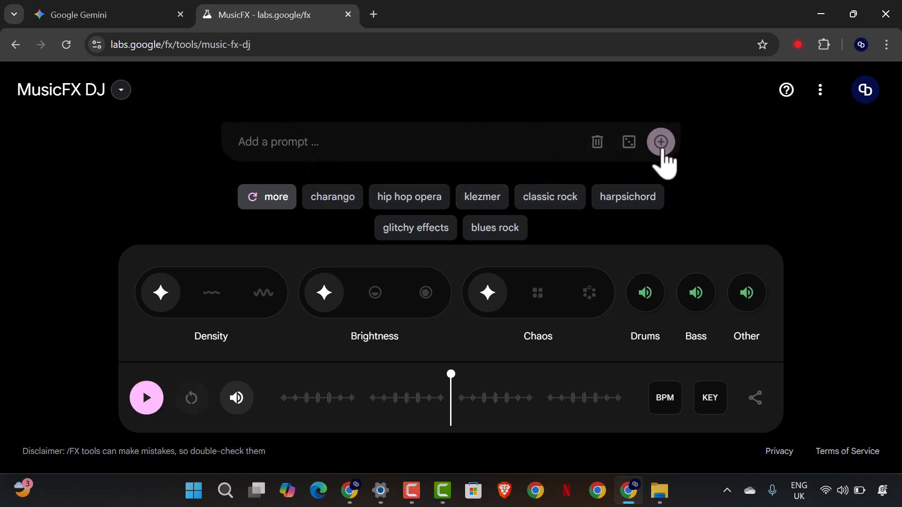
pyautogui.scroll(-2, 477, 188)
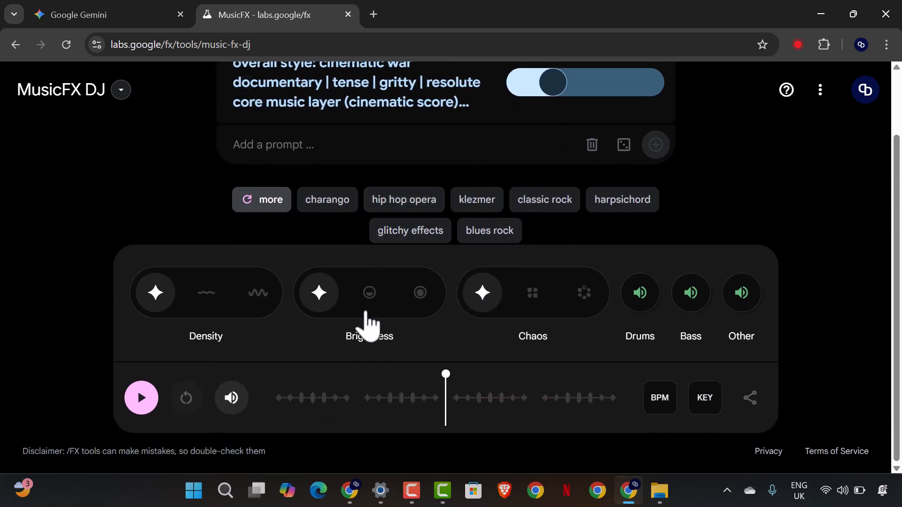
pyautogui.scroll(2, 533, 104)
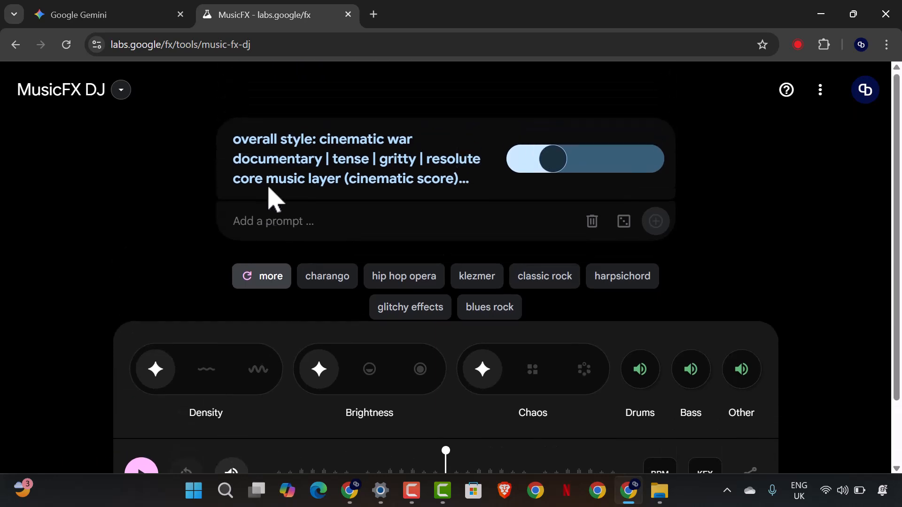
# - Generate the soundtrack from the added prompt by playing it, listen to the result, and pause playback
pyautogui.scroll(-2, 249, 300)
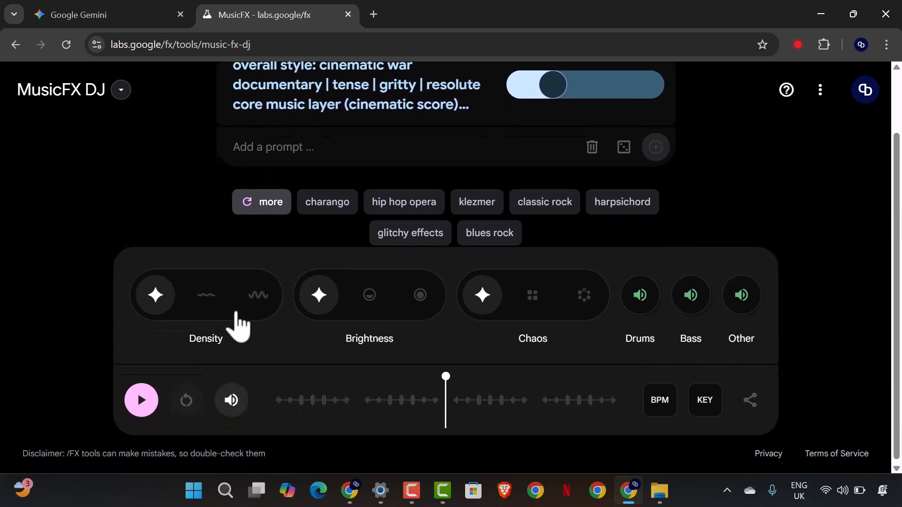
pyautogui.click(142, 398)
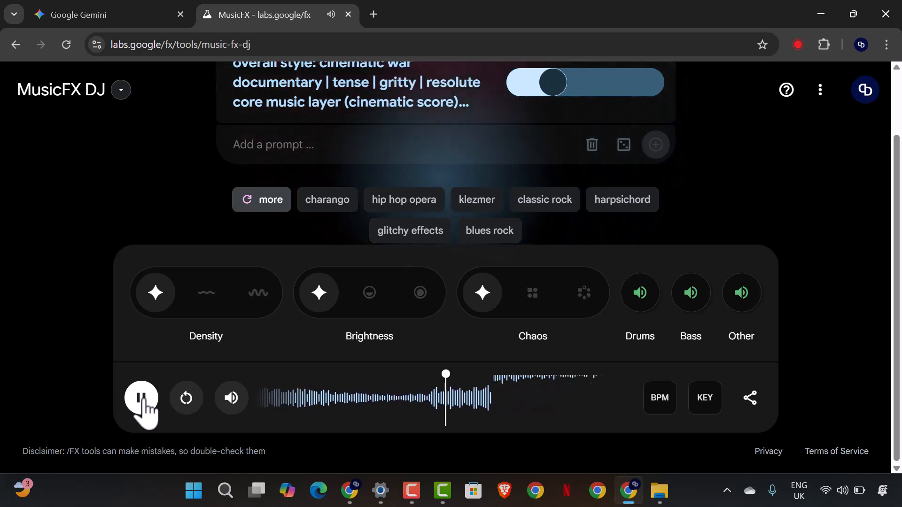
pyautogui.click(143, 398)
pyautogui.click(142, 399)
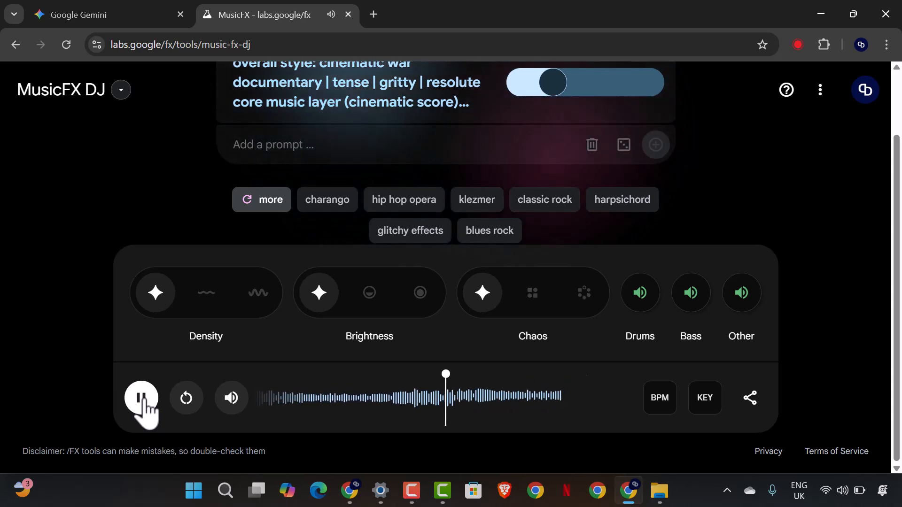
pyautogui.click(143, 401)
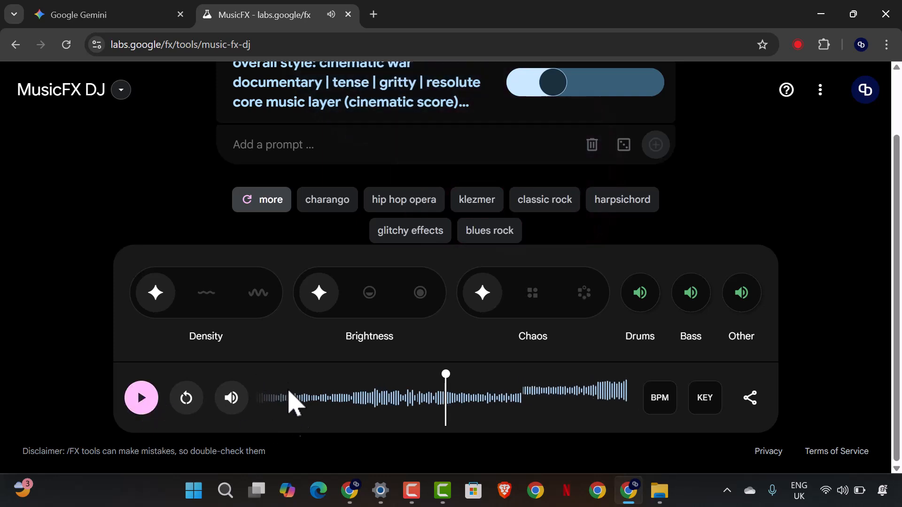
# - Try a tempo of 85 BPM during playback without applying it, pause the track, and view the key setting
pyautogui.click(660, 400)
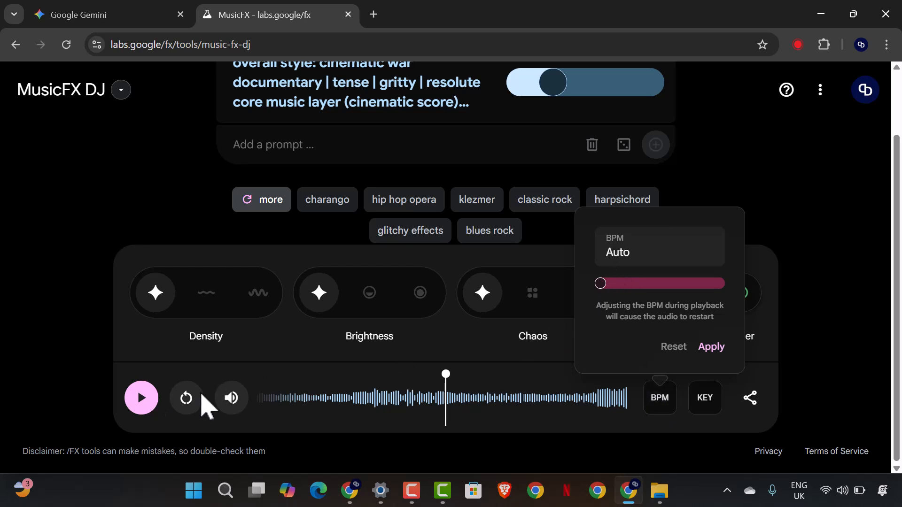
pyautogui.click(142, 404)
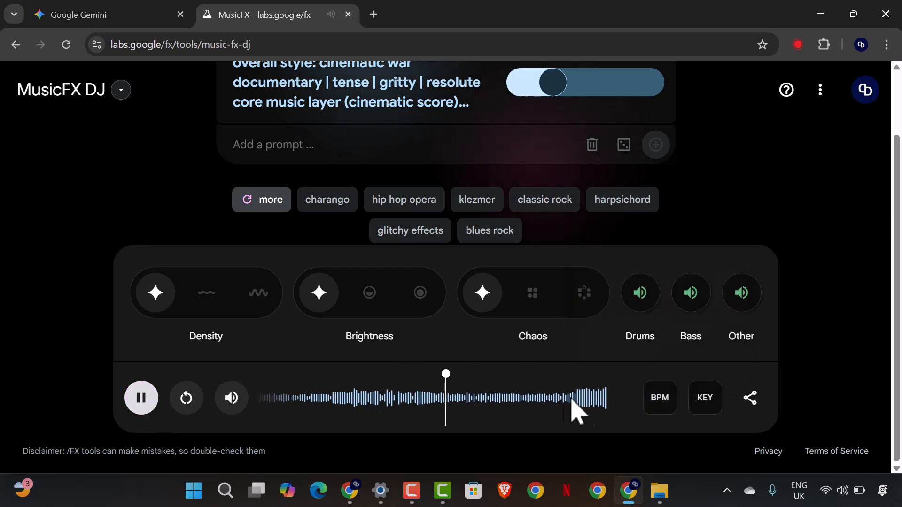
pyautogui.click(649, 398)
pyautogui.moveTo(600, 284); pyautogui.dragTo(636, 284)
pyautogui.moveTo(637, 291); pyautogui.dragTo(620, 292)
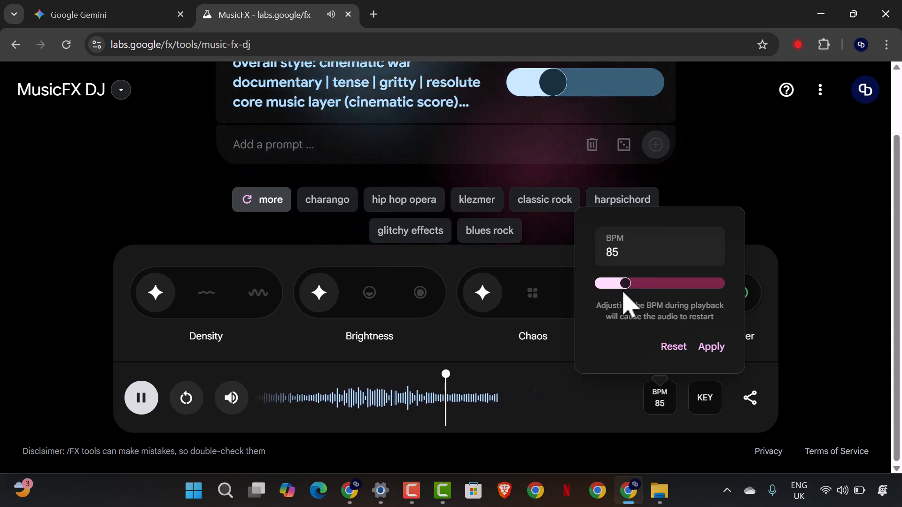
pyautogui.click(142, 399)
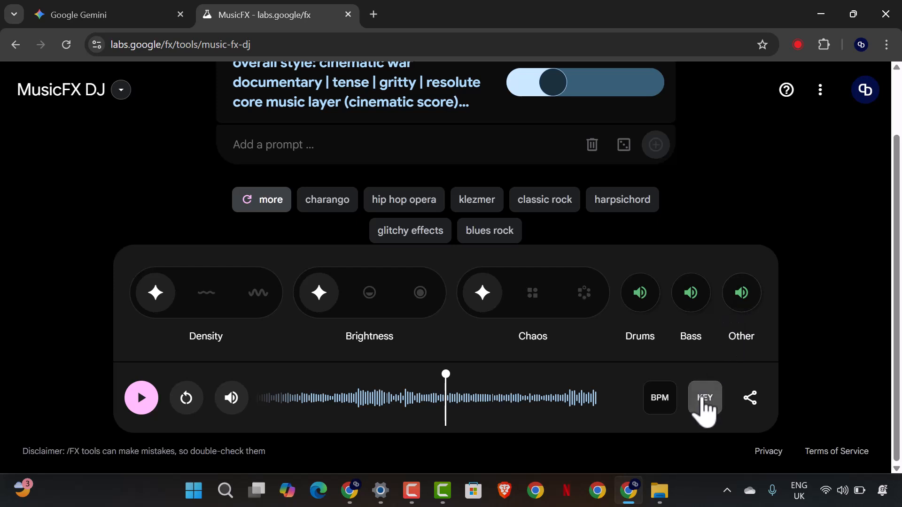
pyautogui.click(704, 399)
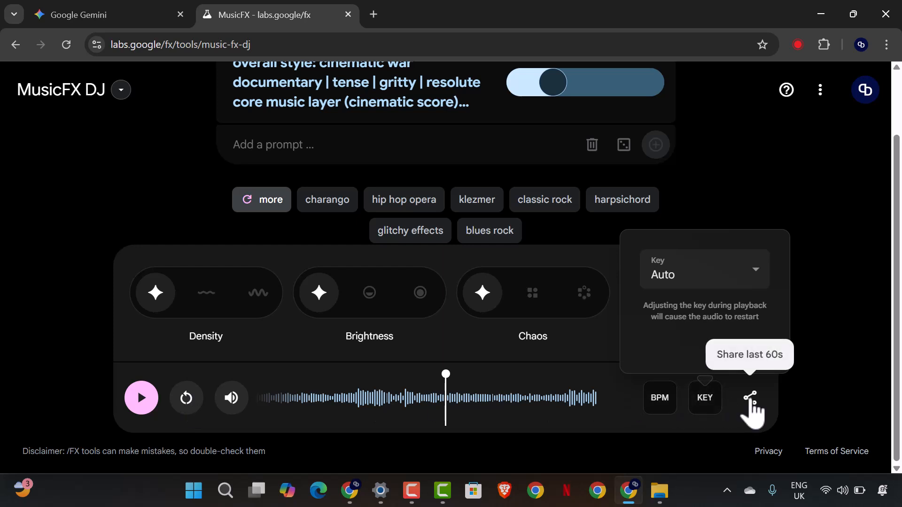
# - Share the last 60 seconds of the soundtrack and download the clip from its share page
pyautogui.click(749, 401)
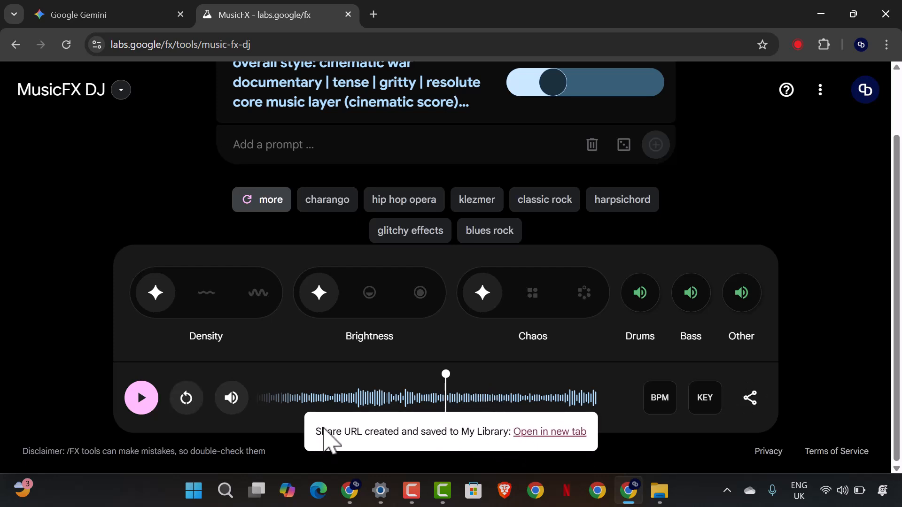
pyautogui.click(533, 435)
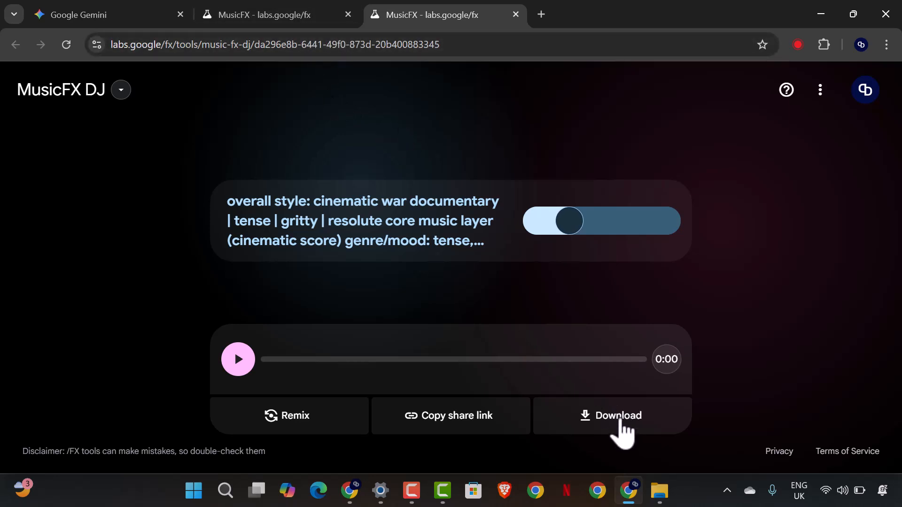
pyautogui.click(620, 420)
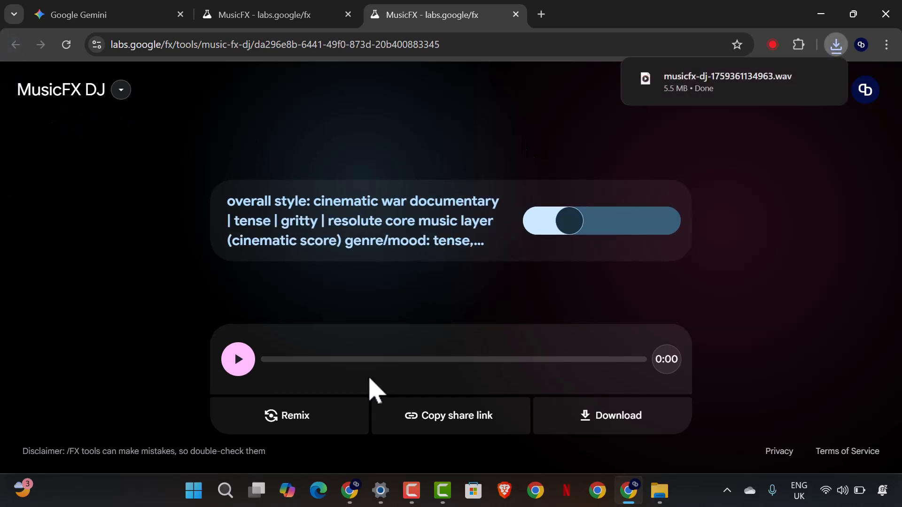
# - In File Explorer, rename the downloaded MusicFX DJ audio in Downloads to "Background Sound Effect" and move it into the "The Barrier and The Bullet" folder
pyautogui.click(660, 497)
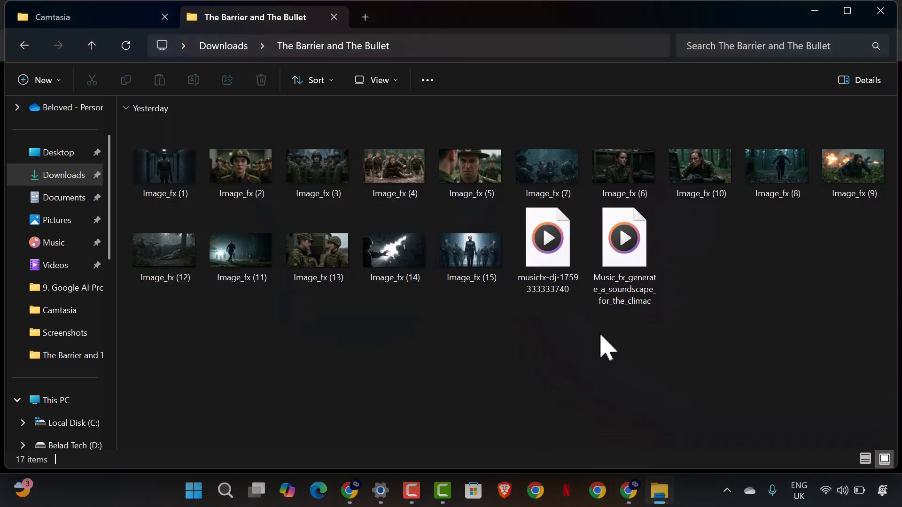
pyautogui.click(92, 183)
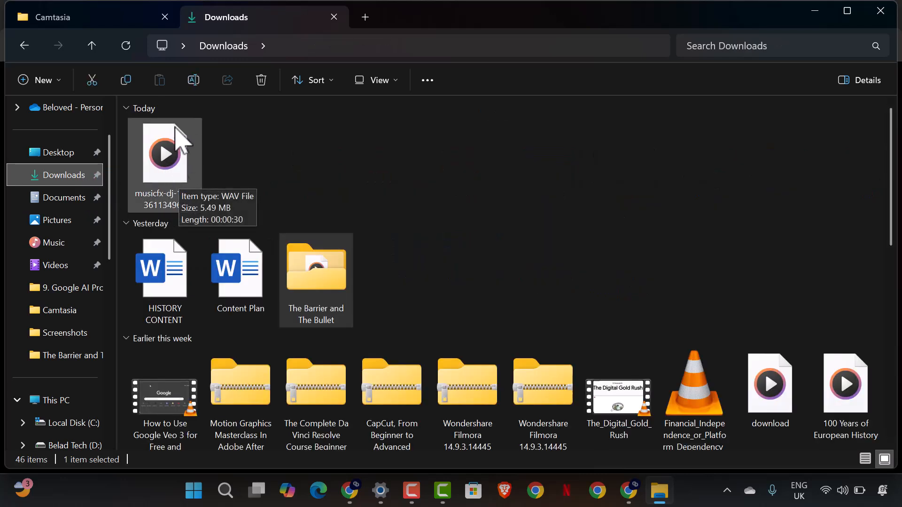
pyautogui.click(167, 160)
pyautogui.rightClick(164, 147)
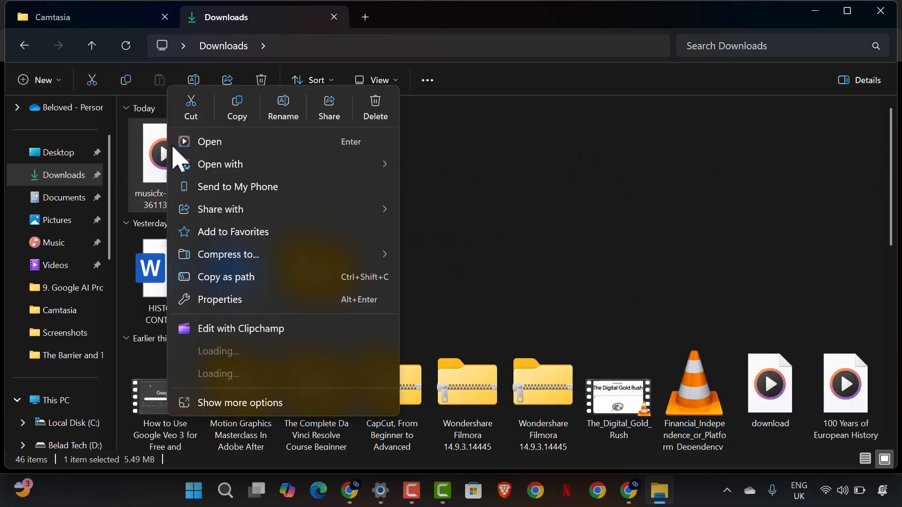
pyautogui.click(279, 111)
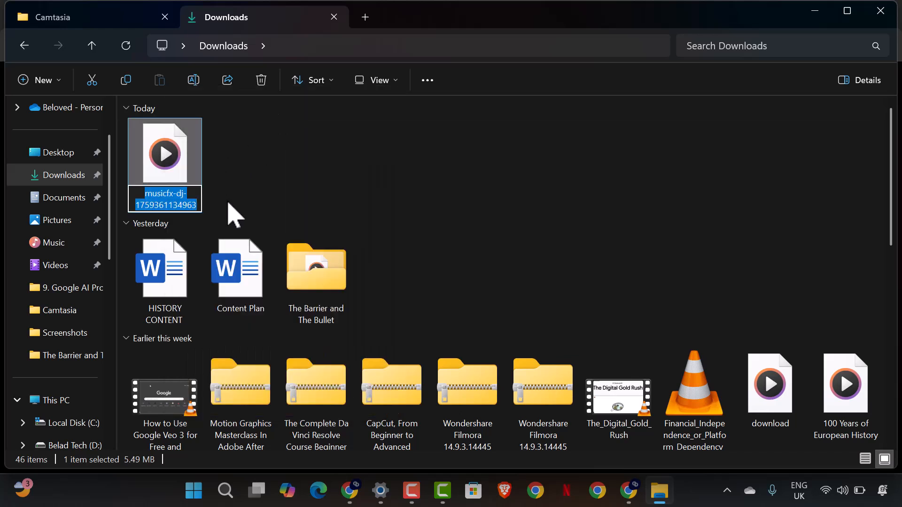
pyautogui.write('Backg')
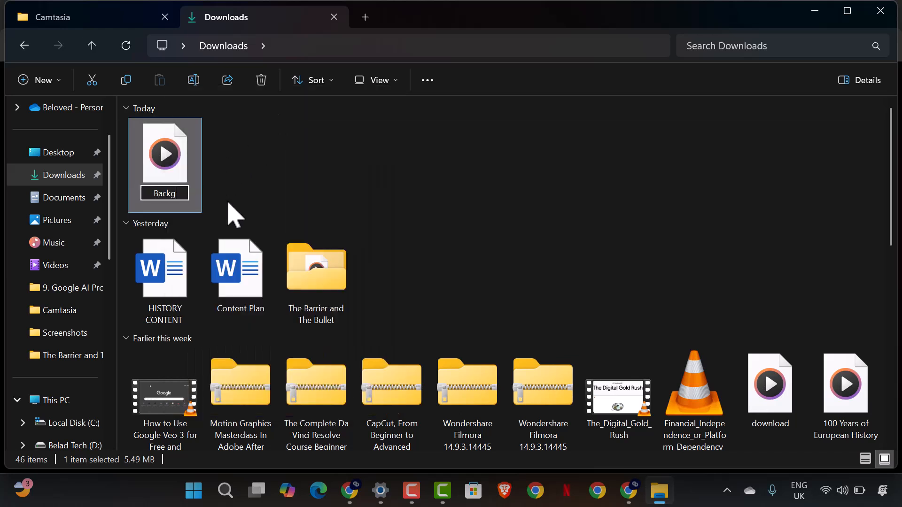
pyautogui.write('round SOu')
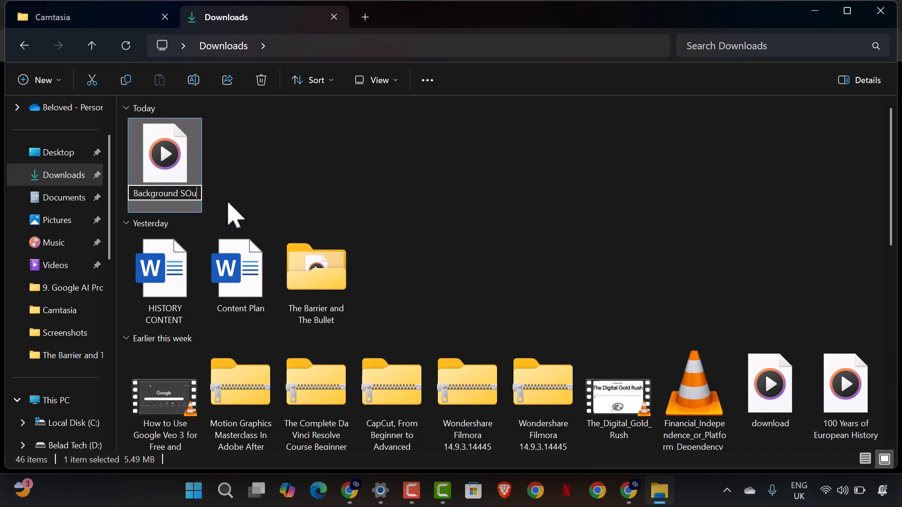
pyautogui.write('nd Effect')
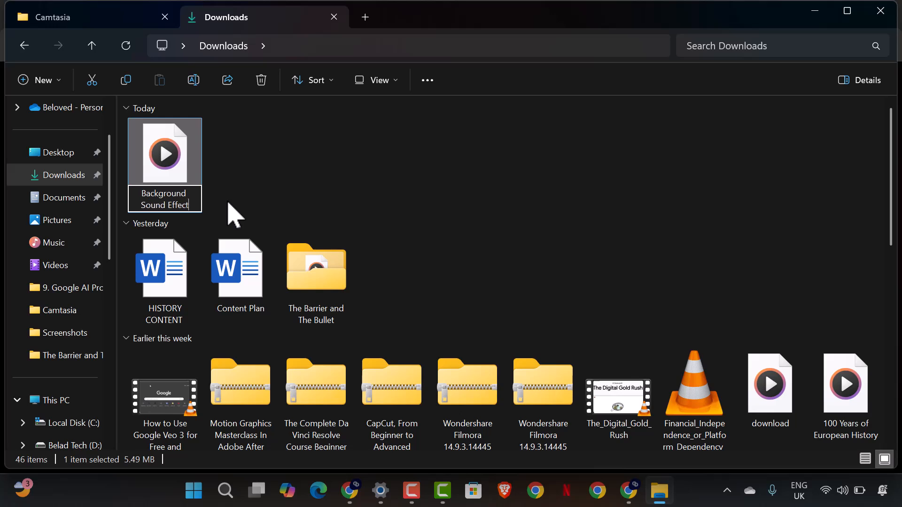
pyautogui.press('Return')
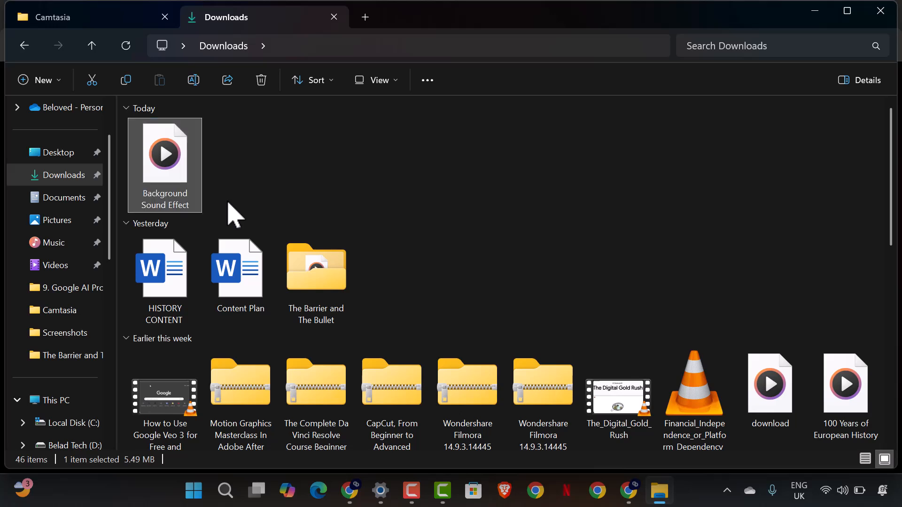
pyautogui.moveTo(183, 186); pyautogui.dragTo(314, 249)
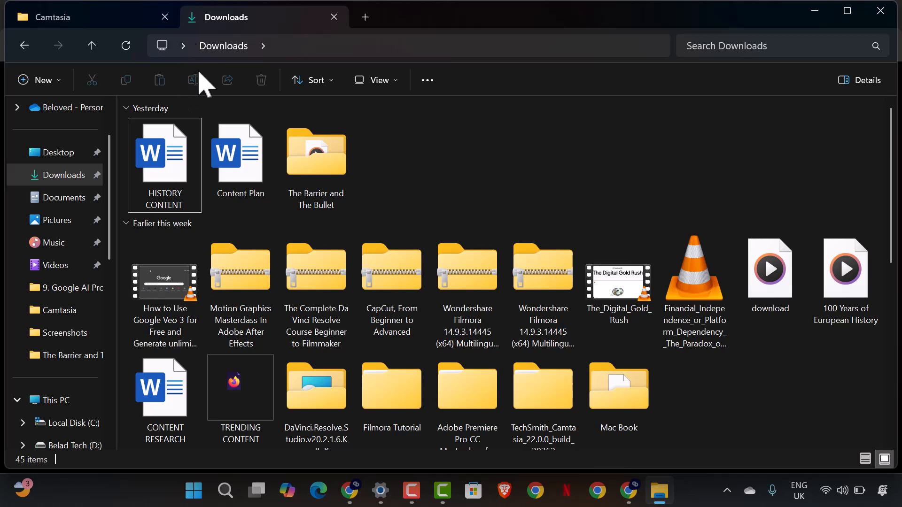